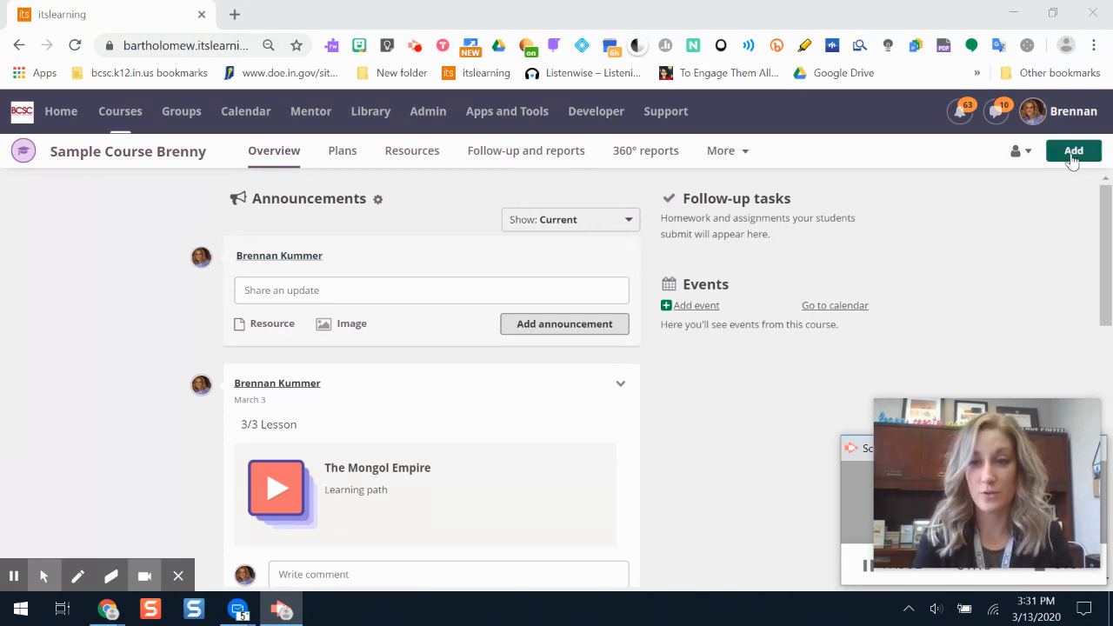
# Add a new assignment to the course and title it "Nile River Vocabulary".
pyautogui.click(1072, 161)
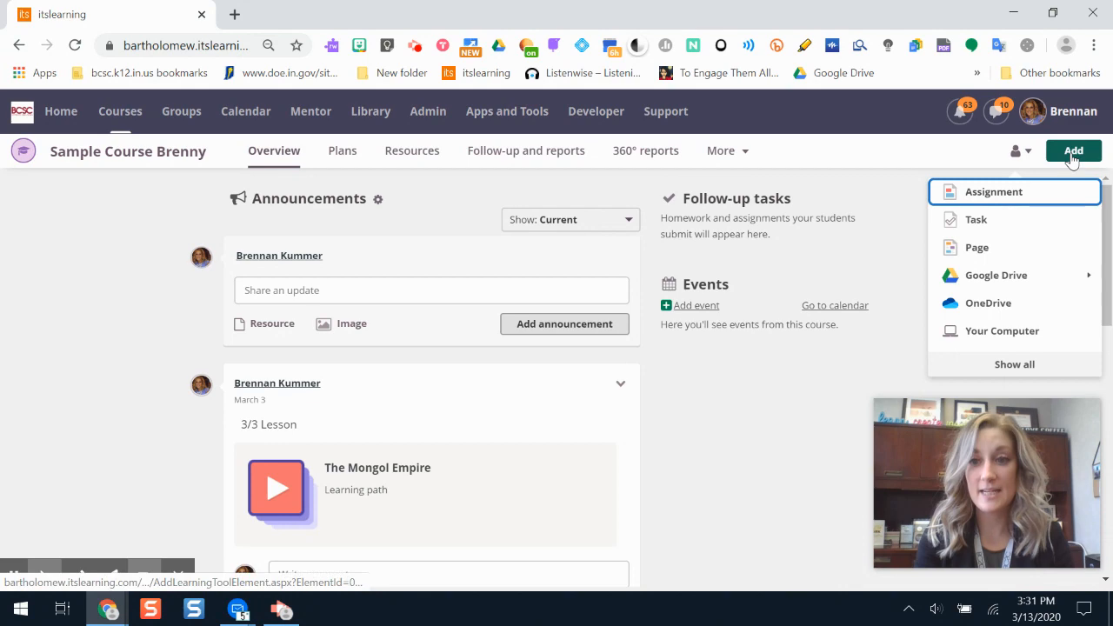
pyautogui.click(983, 199)
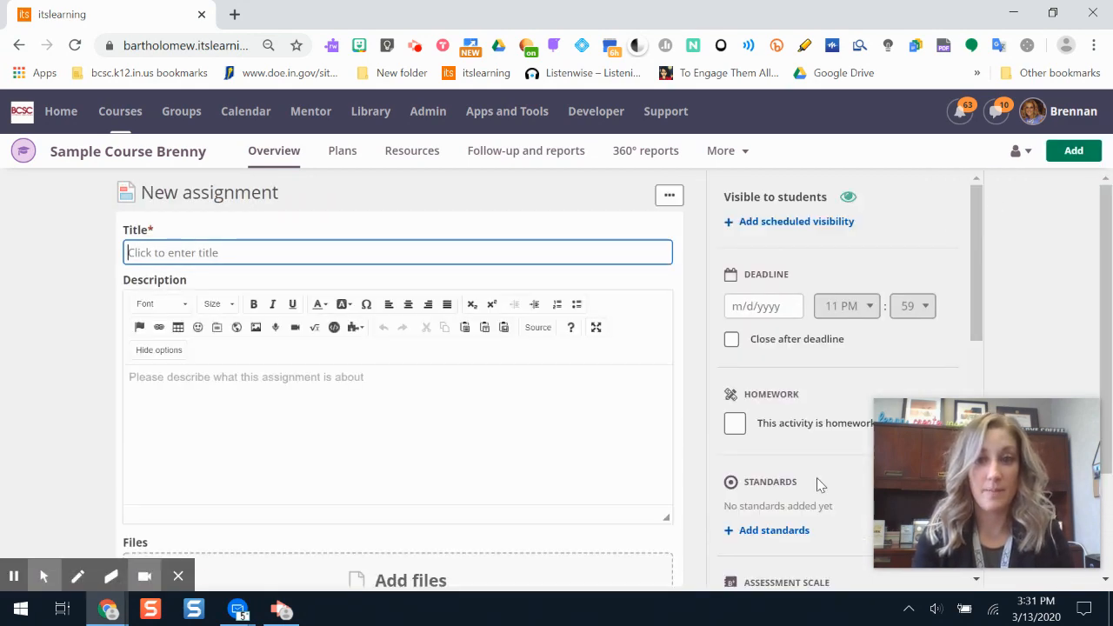
pyautogui.click(227, 254)
pyautogui.write('Nile Rive rVoca')
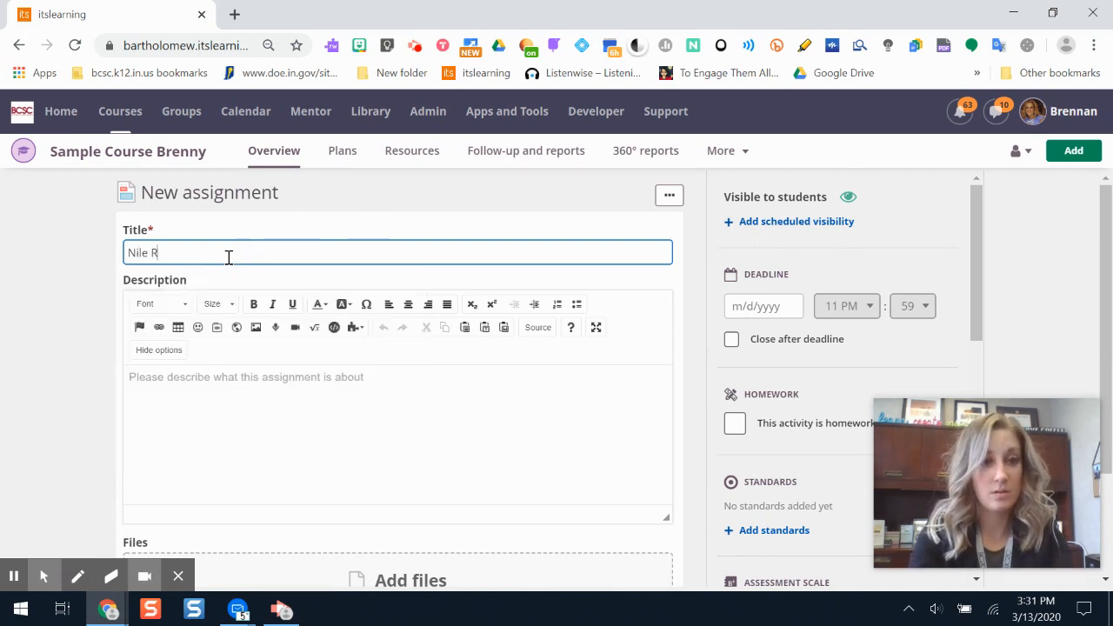
pyautogui.press('BackSpace')
pyautogui.press('BackSpace')
pyautogui.press('BackSpace')
pyautogui.press('BackSpace')
pyautogui.press('BackSpace')
pyautogui.press('BackSpace')
pyautogui.write('r Vocabulary')
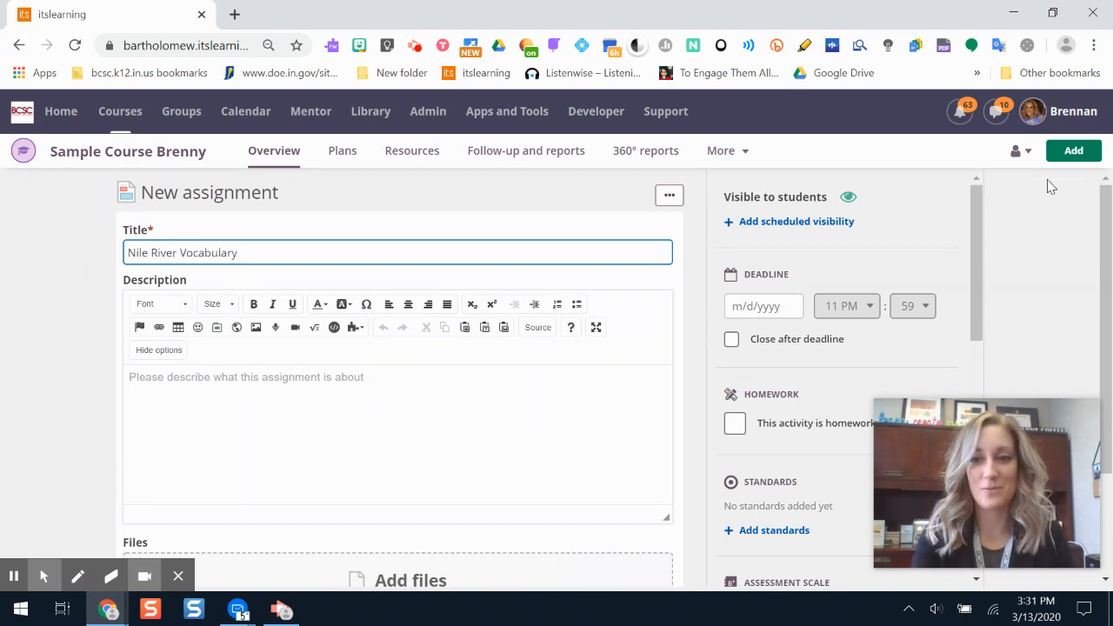
pyautogui.moveTo(1104, 225); pyautogui.dragTo(1105, 246)
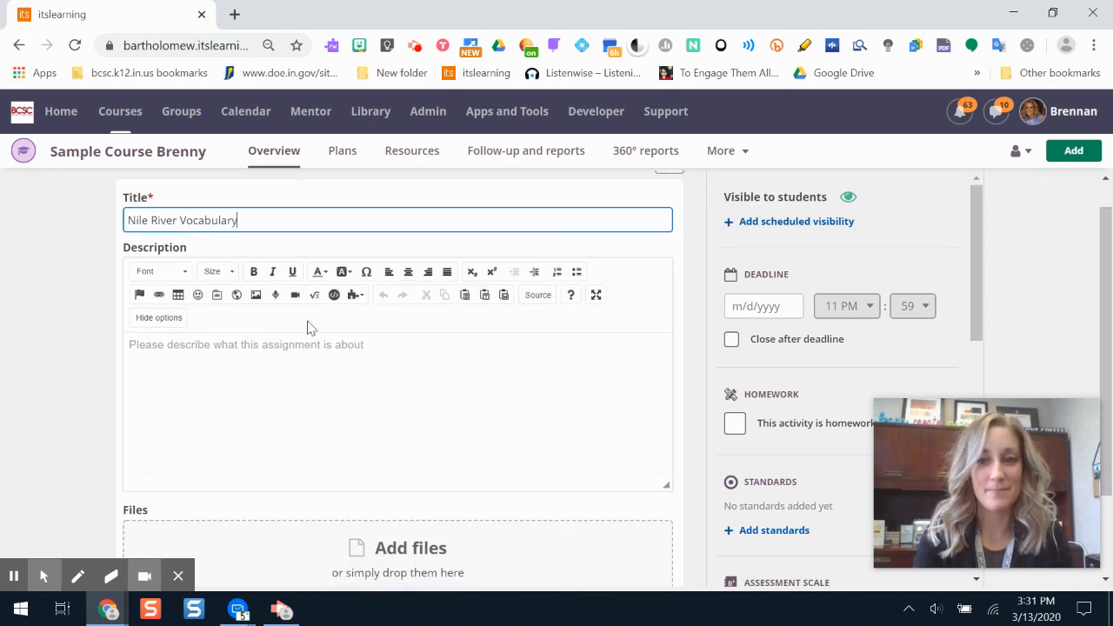
pyautogui.click(289, 361)
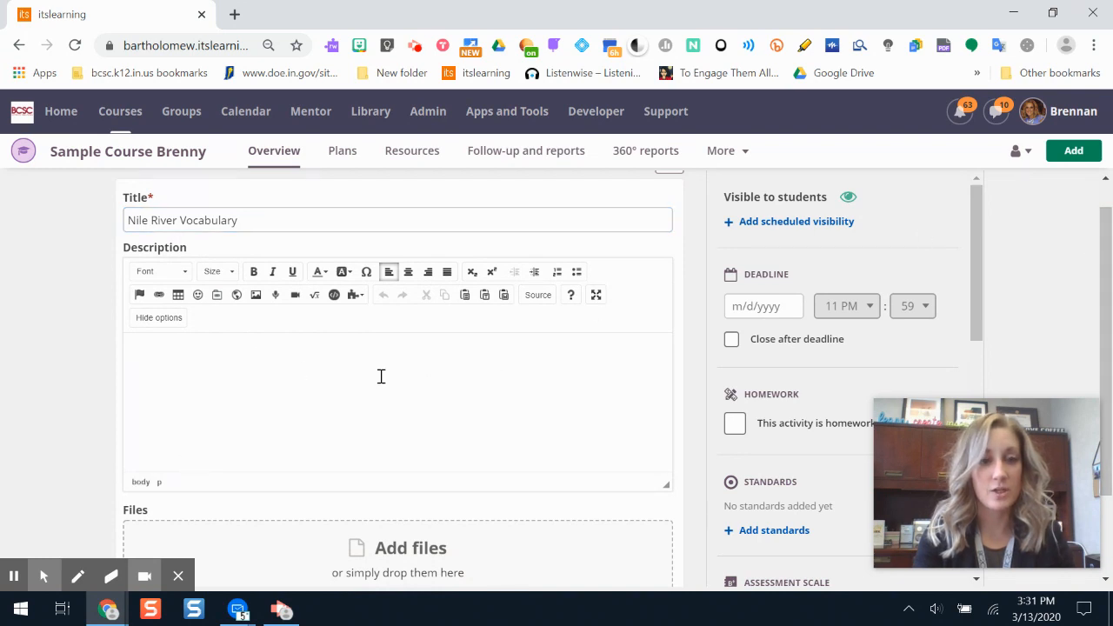
pyautogui.write('Explain')
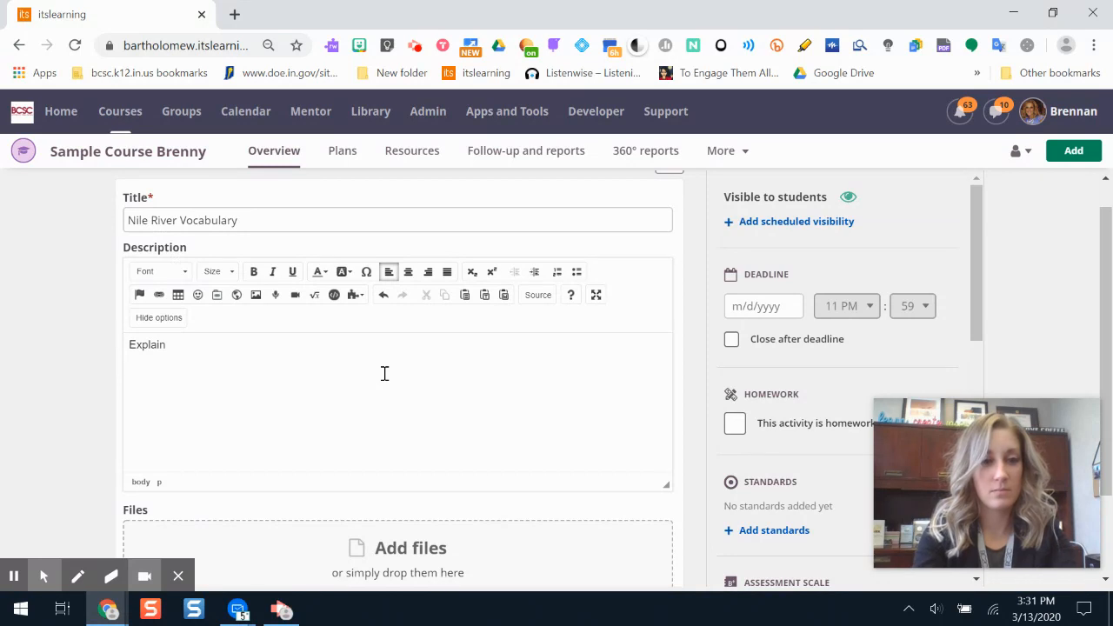
pyautogui.press('BackSpace')
pyautogui.write('the importance of the Nile River.')
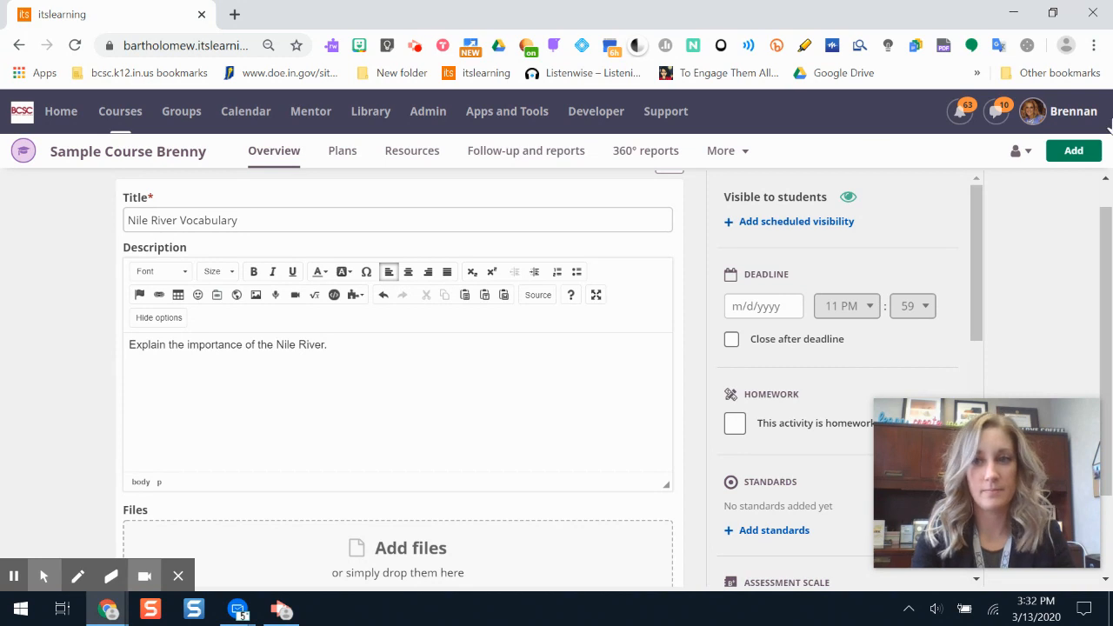
pyautogui.scroll(-1, 1101, 223)
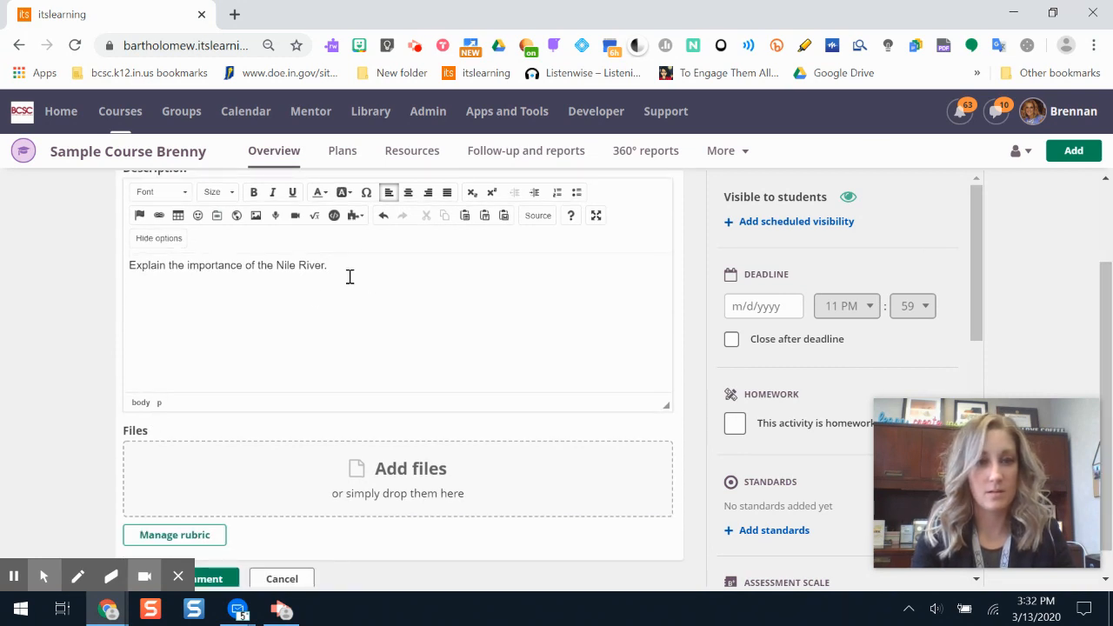
pyautogui.press('BackSpace')
pyautogui.write('using the ')
pyautogui.write('voc')
pyautogui.press('BackSpace')
pyautogui.press('BackSpace')
pyautogui.press('BackSpace')
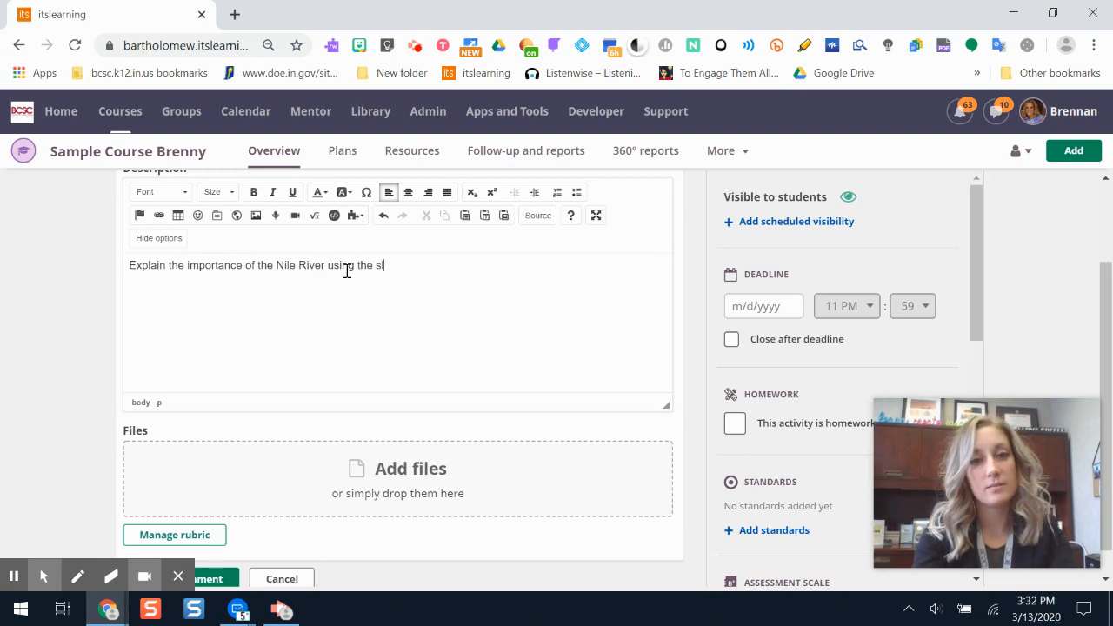
pyautogui.write('vocabu')
pyautogui.press('BackSpace')
pyautogui.press('BackSpace')
pyautogui.press('BackSpace')
pyautogui.press('BackSpace')
pyautogui.press('BackSpace')
pyautogui.press('BackSpace')
pyautogui.press('BackSpace')
pyautogui.press('BackSpace')
pyautogui.press('BackSpace')
pyautogui.press('BackSpace')
pyautogui.press('BackSpace')
pyautogui.press('BackSpace')
pyautogui.press('BackSpace')
pyautogui.press('BackSpace')
pyautogui.press('BackSpace')
pyautogui.press('BackSpace')
pyautogui.press('BackSpace')
pyautogui.press('BackSpace')
pyautogui.press('BackSpace')
pyautogui.press('BackSpace')
pyautogui.press('BackSpace')
pyautogui.press('BackSpace')
pyautogui.press('BackSpace')
pyautogui.press('BackSpace')
pyautogui.press('BackSpace')
pyautogui.press('BackSpace')
pyautogui.press('BackSpace')
pyautogui.press('BackSpace')
pyautogui.press('BackSpace')
pyautogui.press('BackSpace')
pyautogui.press('BackSpace')
pyautogui.press('BackSpace')
pyautogui.press('BackSpace')
pyautogui.press('BackSpace')
pyautogui.press('BackSpace')
pyautogui.press('BackSpace')
pyautogui.press('BackSpace')
pyautogui.press('BackSpace')
pyautogui.press('BackSpace')
pyautogui.press('BackSpace')
# Enter the assignment description "Define important terms from ancient Egypt using the template below.".
pyautogui.write('D')
pyautogui.press('BackSpace')
pyautogui.write('Define important terms from ancient Egypt using the template below.')
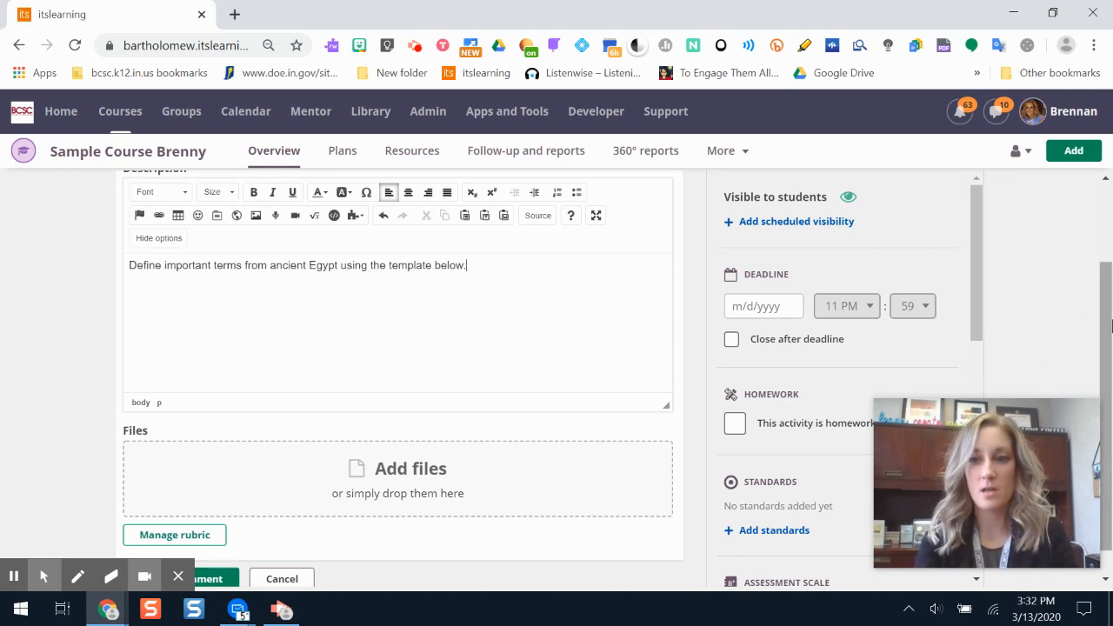
# Start adding a file to the assignment from Google Drive and search for "nile river egypt".
pyautogui.scroll(2, 1101, 318)
pyautogui.scroll(-1, 1101, 318)
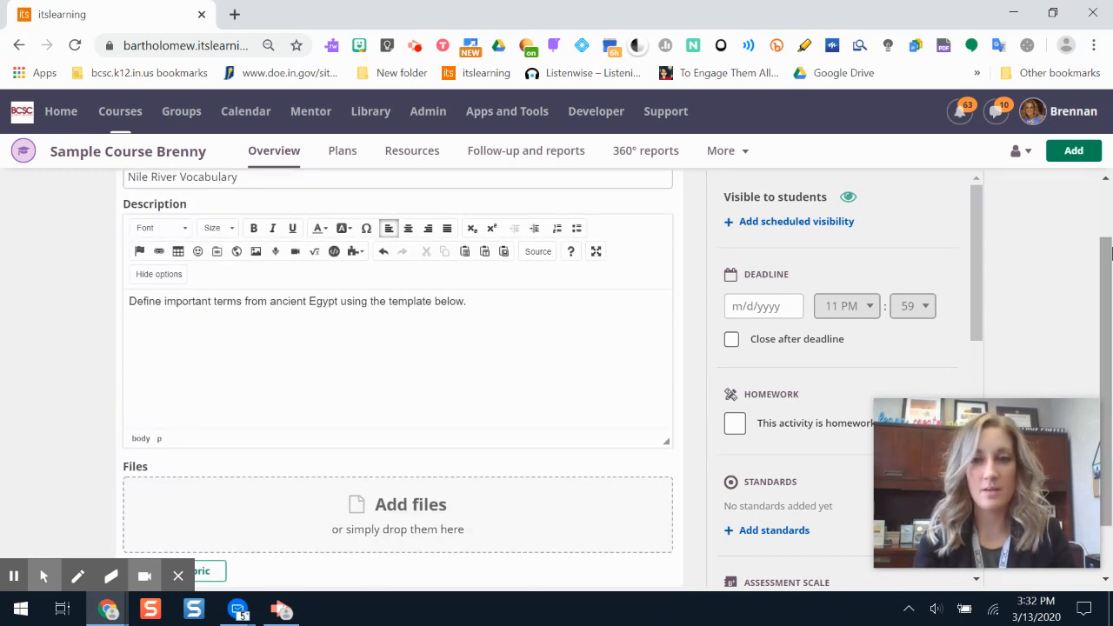
pyautogui.scroll(-1, 1103, 266)
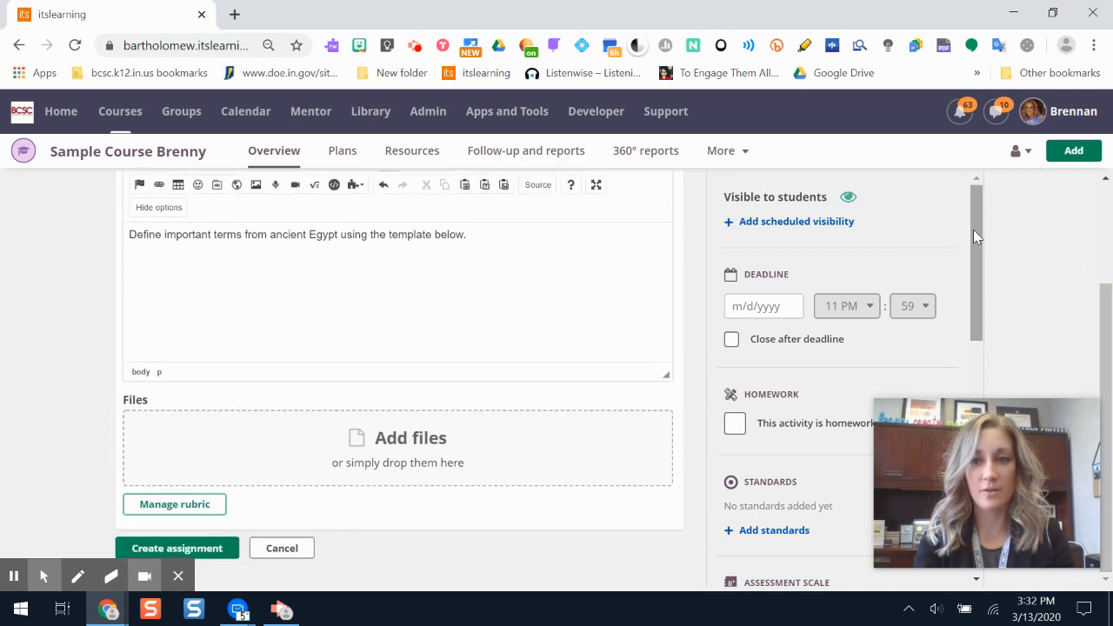
pyautogui.moveTo(974, 229); pyautogui.dragTo(973, 255)
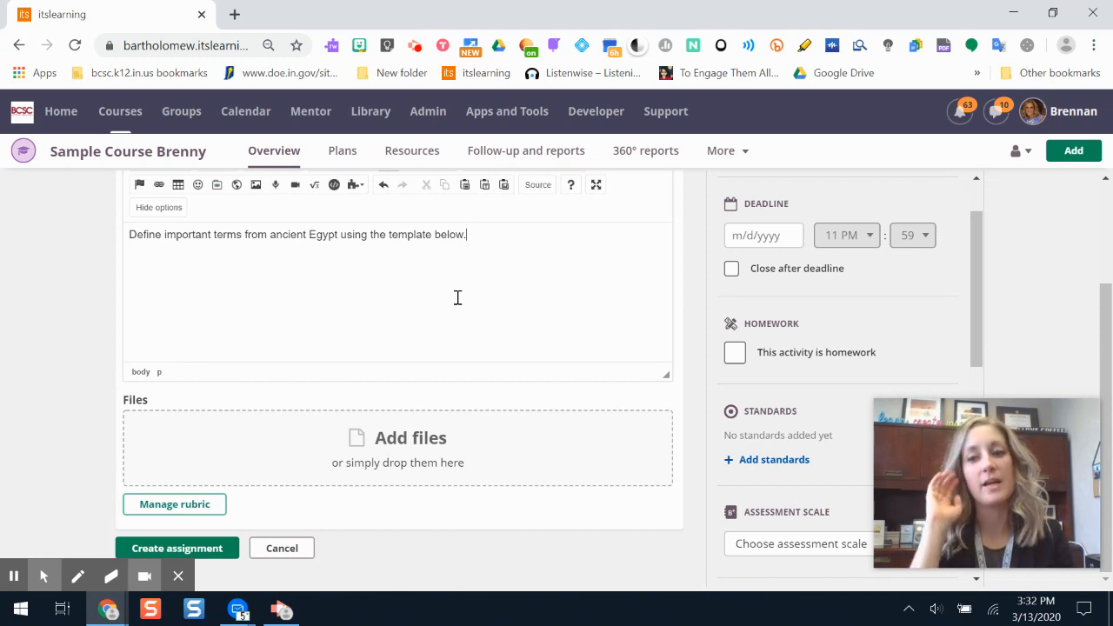
pyautogui.click(455, 457)
pyautogui.click(412, 517)
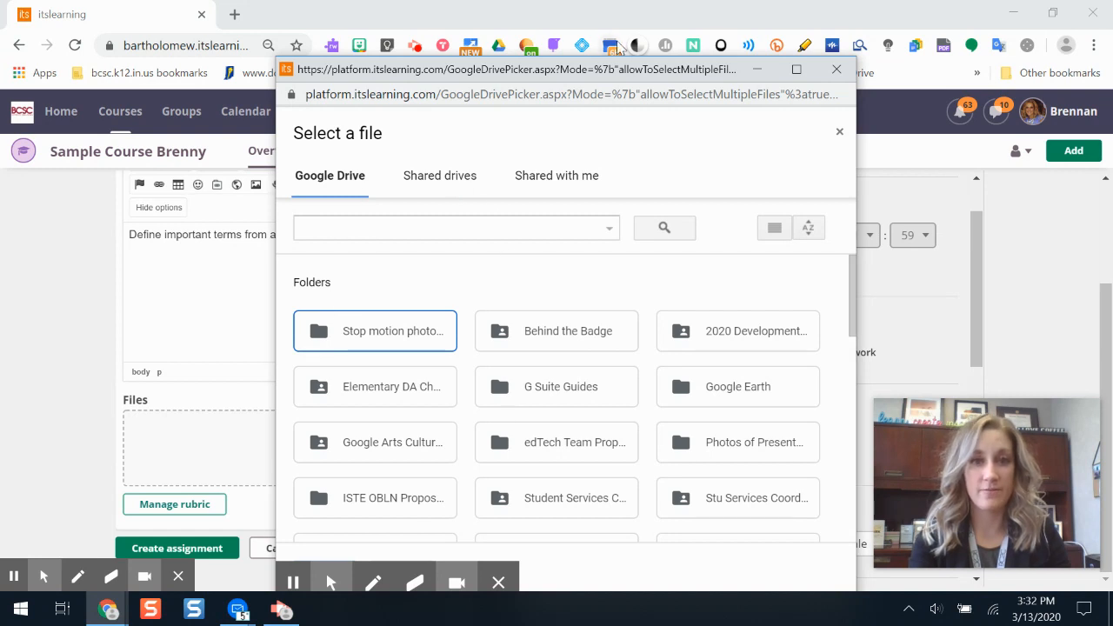
pyautogui.click(434, 230)
pyautogui.write('nile ')
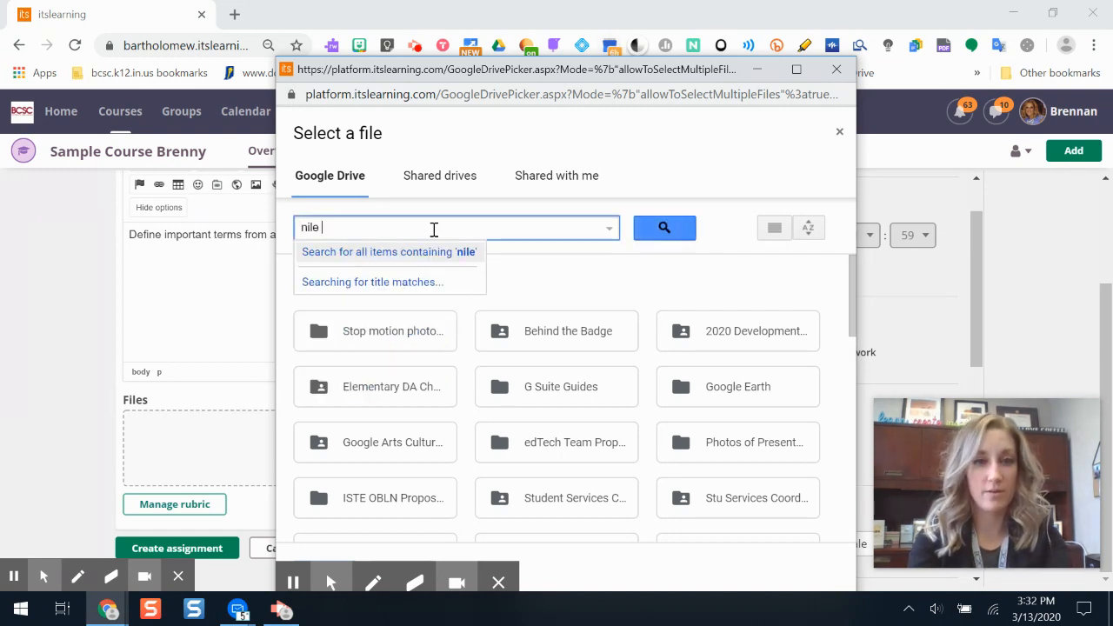
pyautogui.write('river egypt')
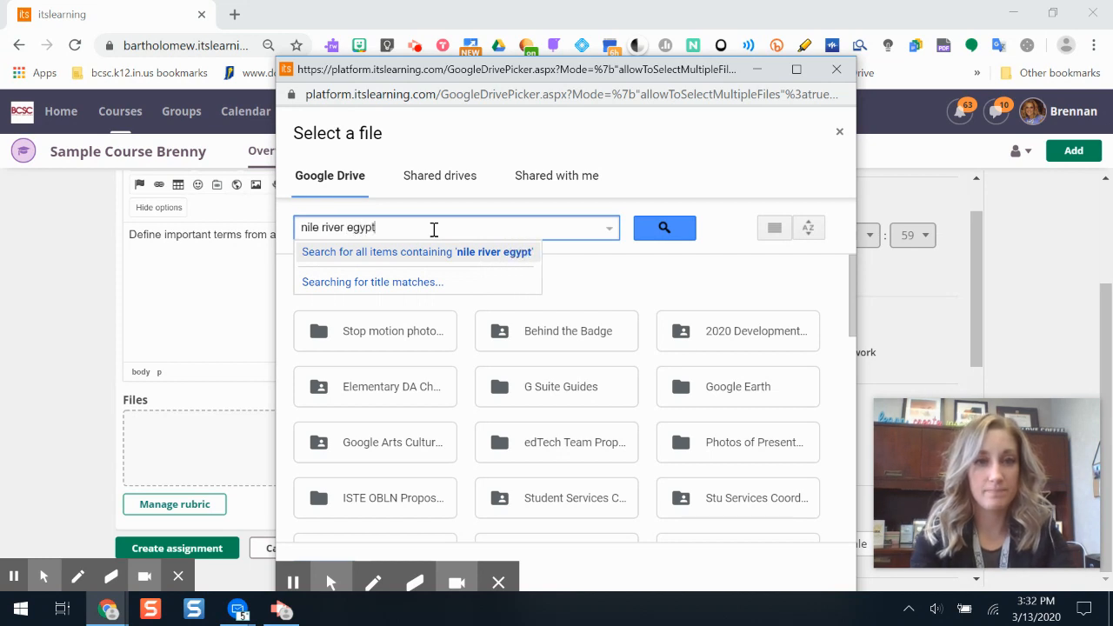
pyautogui.press('Return')
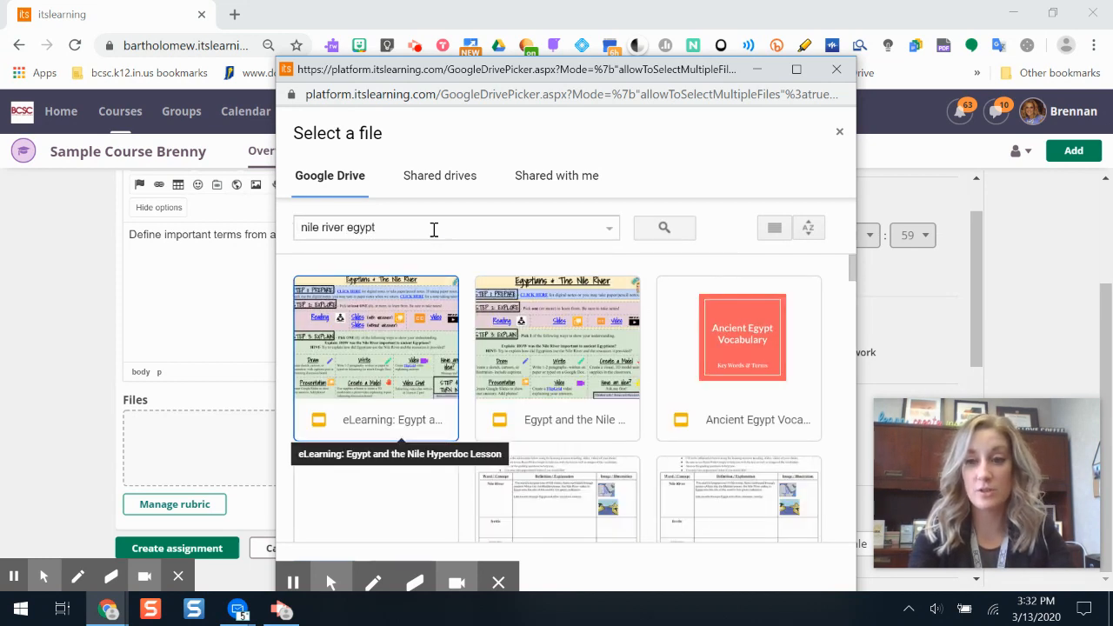
# Attach the Nile River Vocabulary Notes document from the search results to the assignment.
pyautogui.moveTo(855, 266); pyautogui.dragTo(852, 296)
pyautogui.click(582, 322)
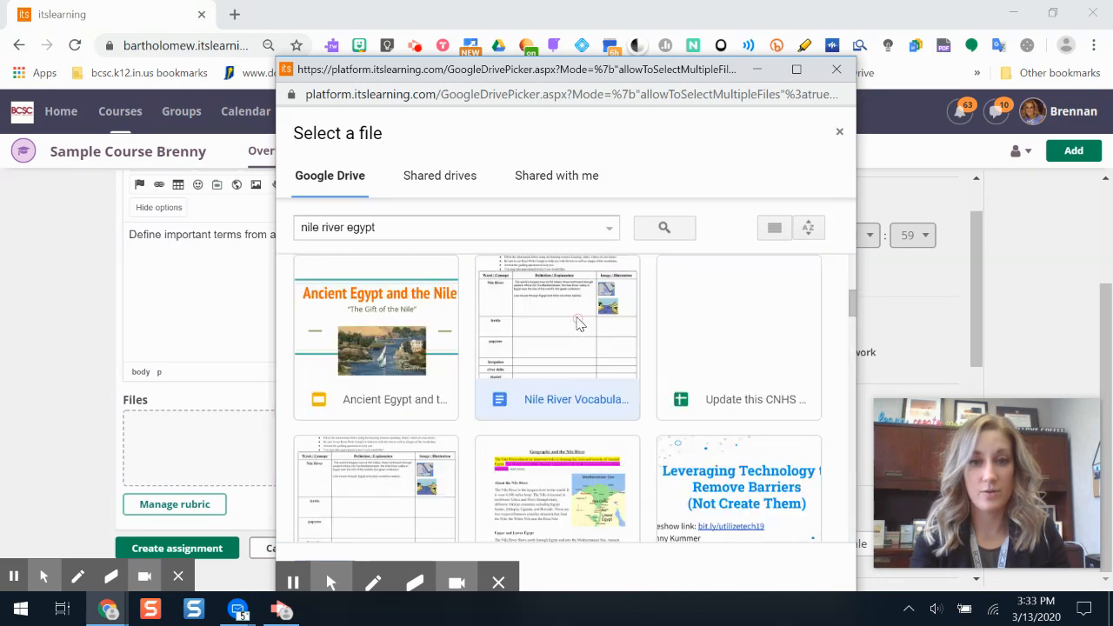
pyautogui.moveTo(849, 303); pyautogui.dragTo(849, 297)
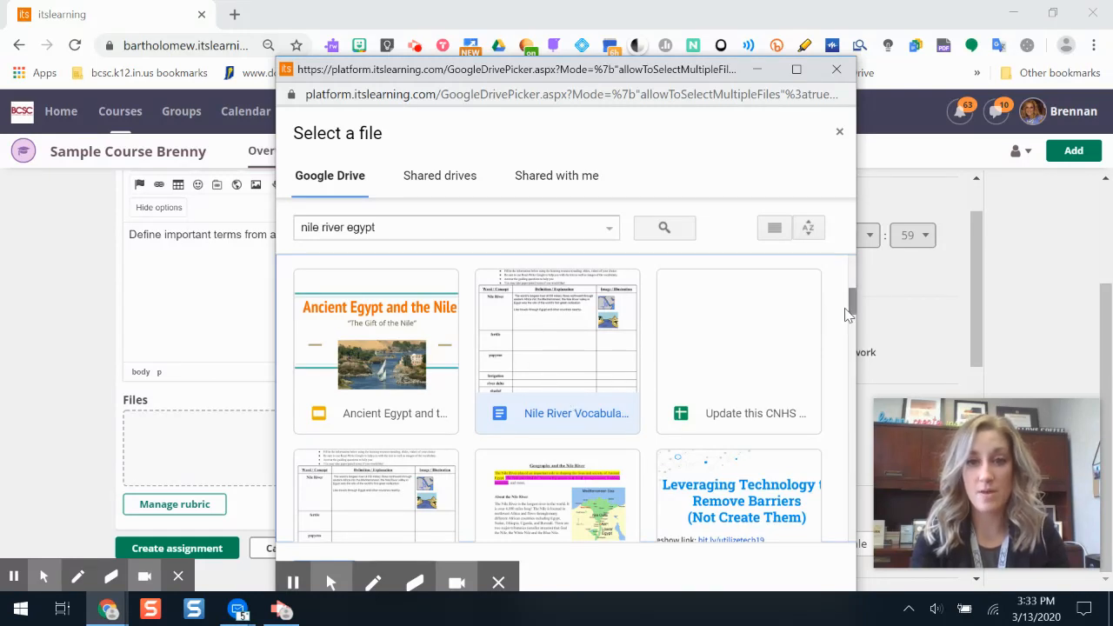
pyautogui.moveTo(853, 310); pyautogui.dragTo(854, 320)
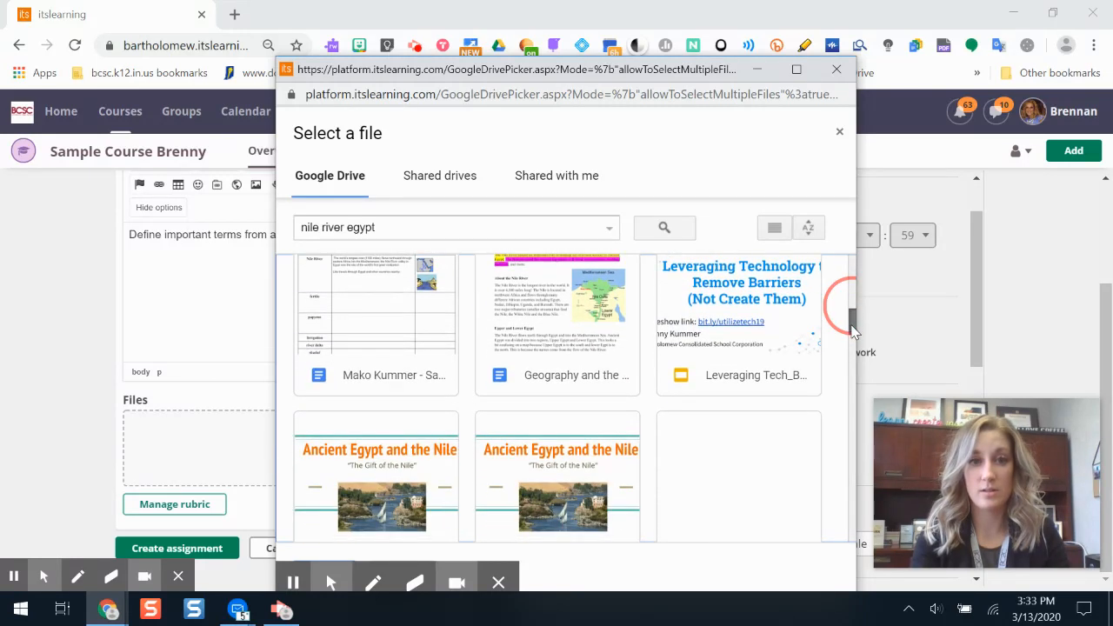
pyautogui.moveTo(670, 73); pyautogui.dragTo(670, 18)
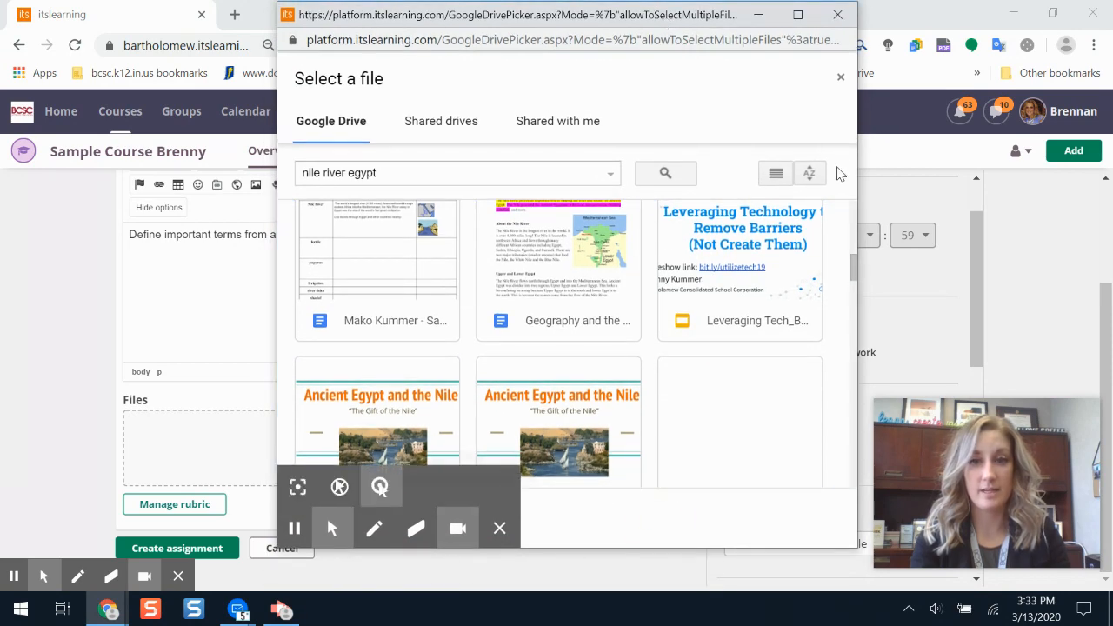
pyautogui.click(795, 16)
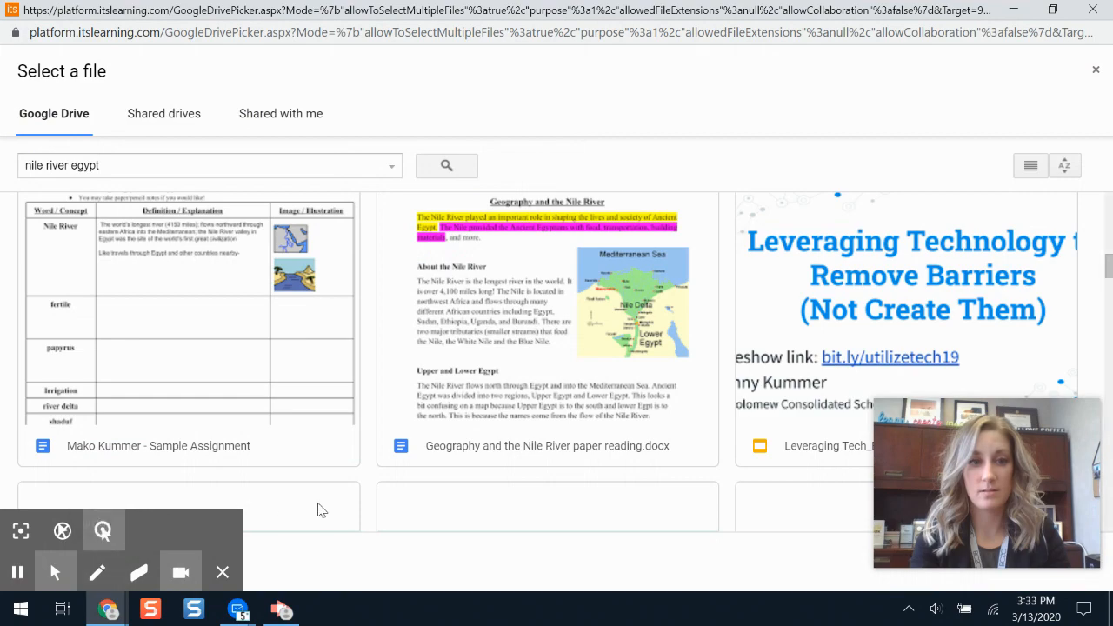
pyautogui.moveTo(1110, 272); pyautogui.dragTo(1109, 205)
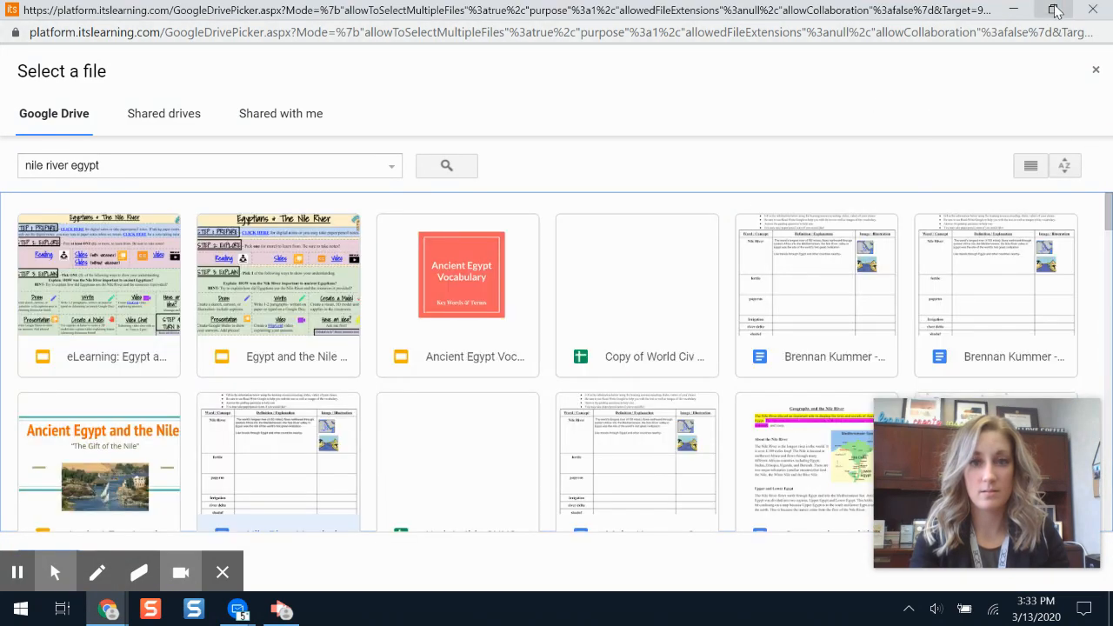
pyautogui.click(1053, 10)
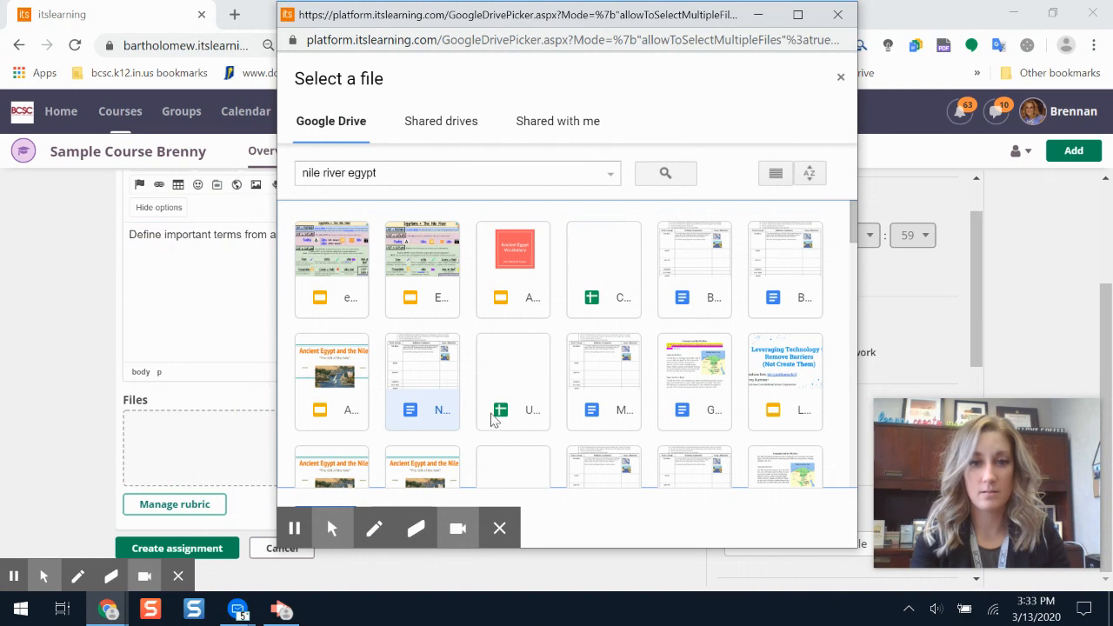
pyautogui.doubleClick(423, 406)
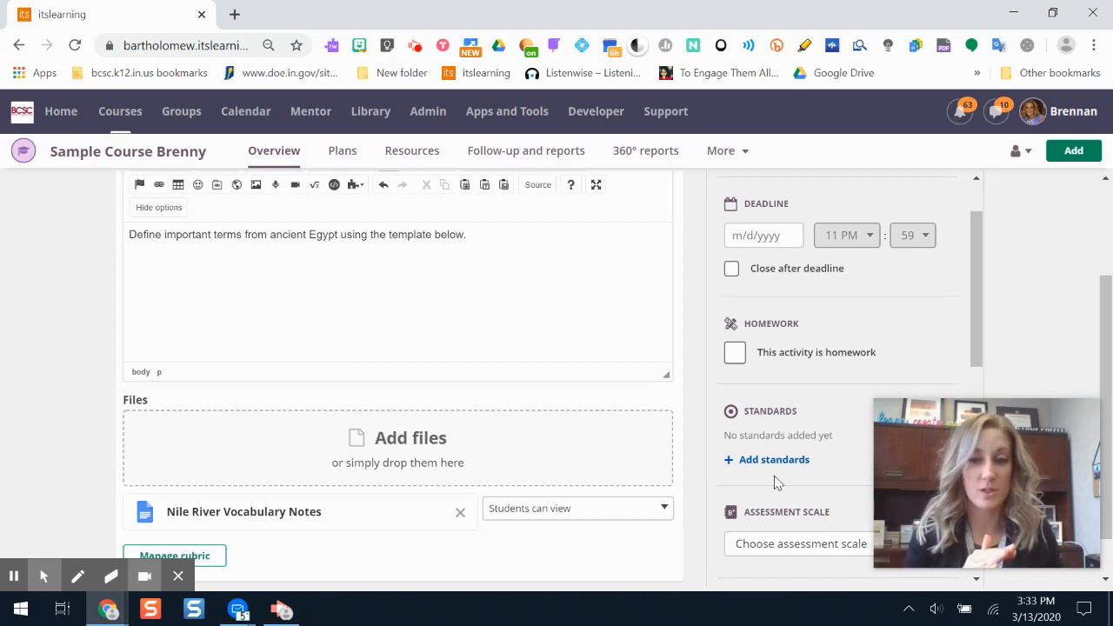
# Set the Nile River Vocabulary Notes file to "Make a copy for each student".
pyautogui.click(627, 512)
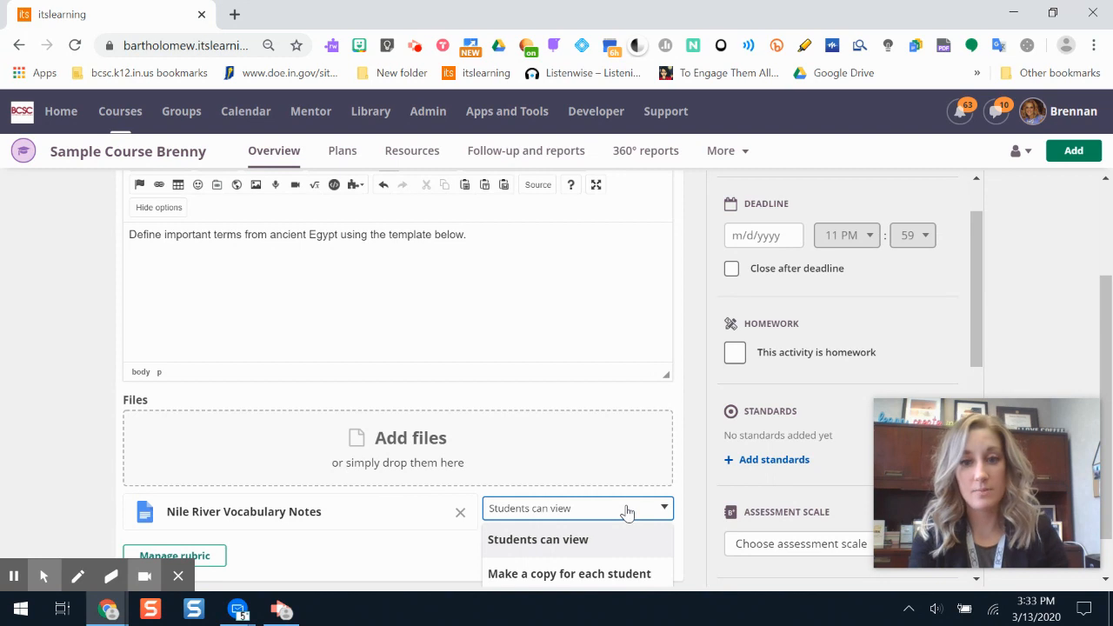
pyautogui.click(609, 577)
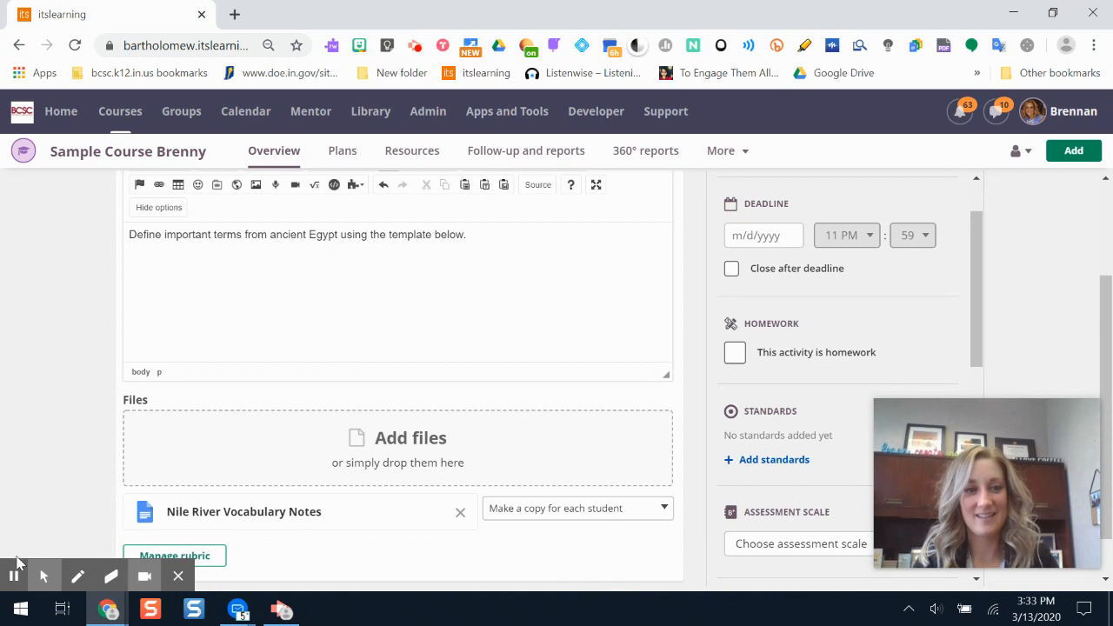
pyautogui.click(12, 576)
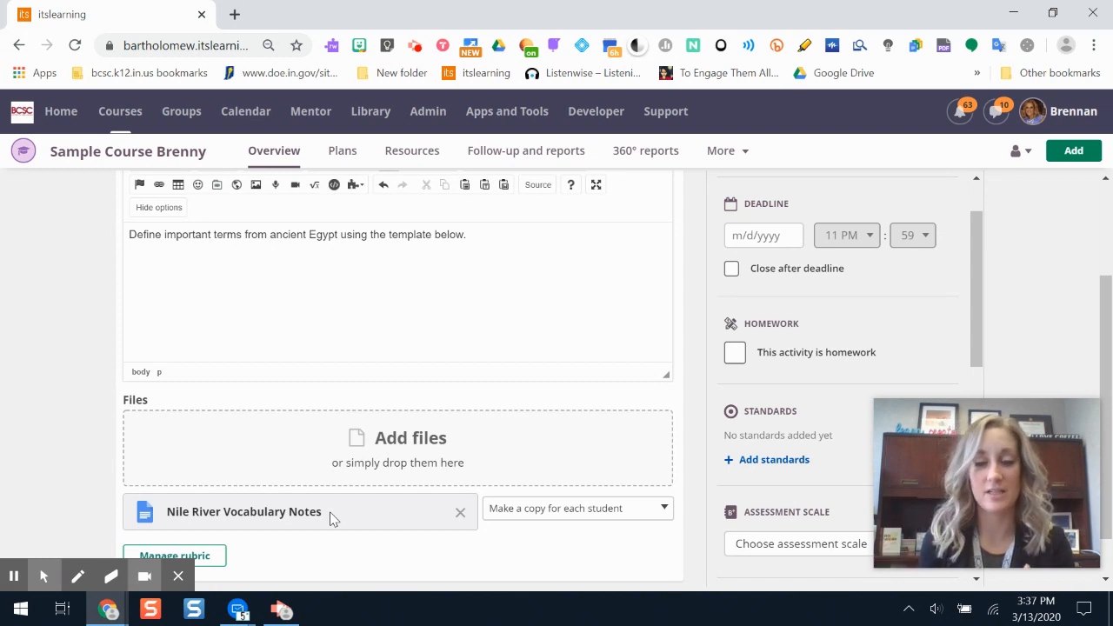
# Search Google Drive for "nile river" and attach the "Ancient Egypt and the Nile" presentation as a second assignment file.
pyautogui.click(440, 427)
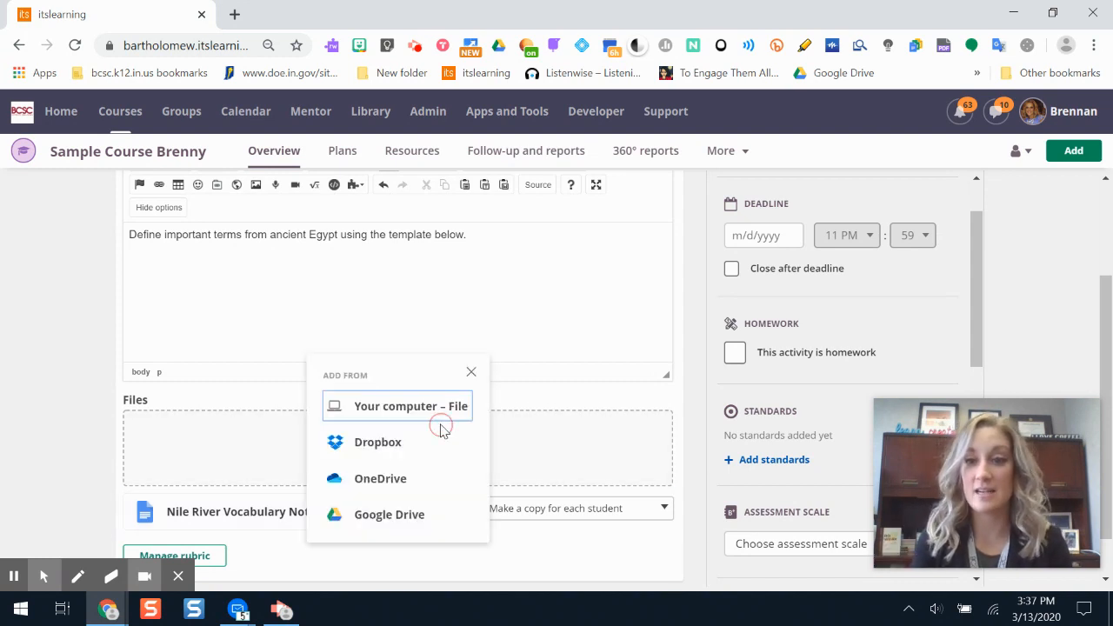
pyautogui.click(385, 518)
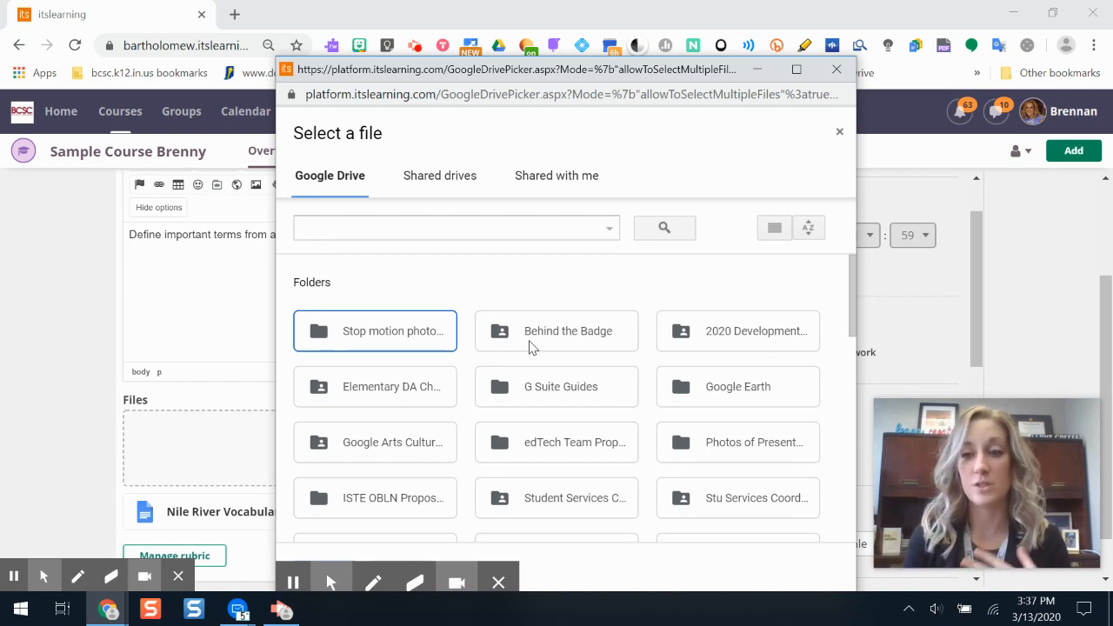
pyautogui.click(487, 226)
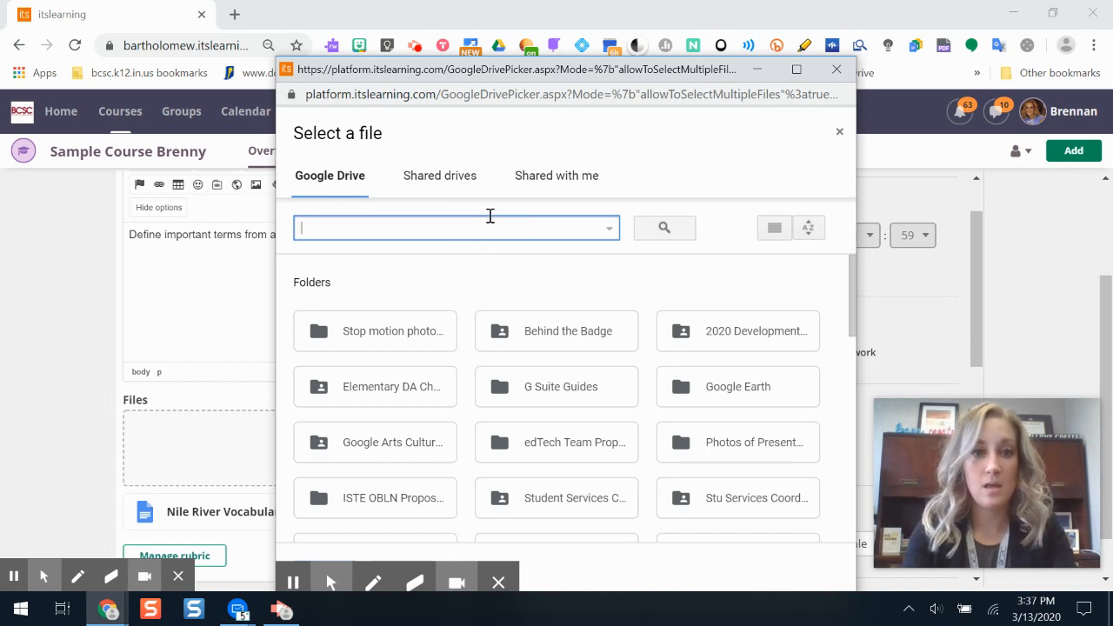
pyautogui.write('nile river')
pyautogui.press('Return')
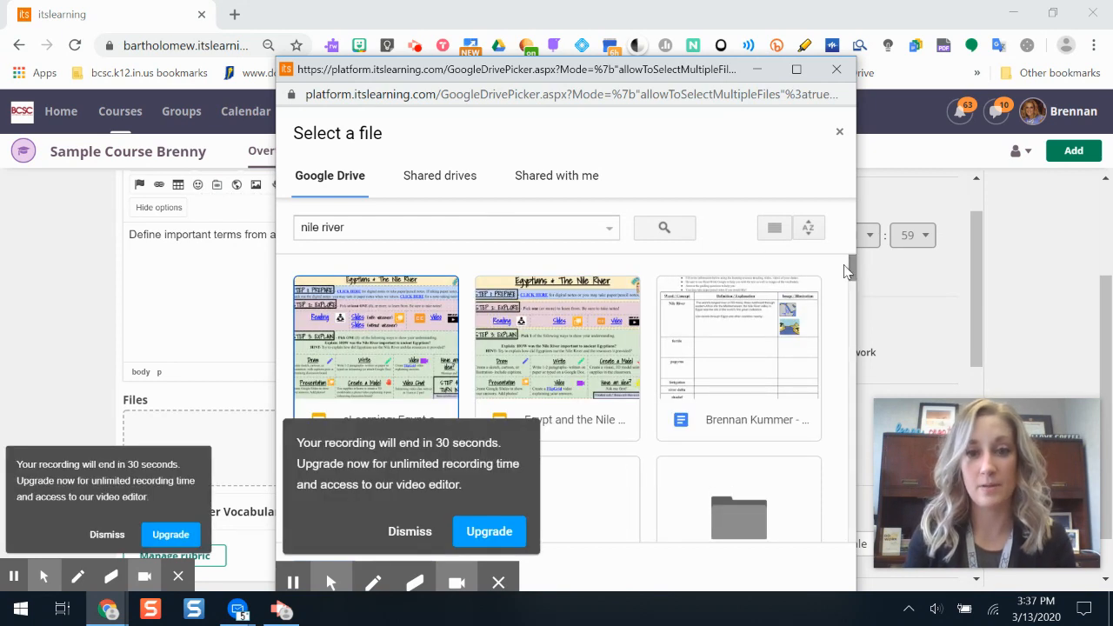
pyautogui.click(410, 489)
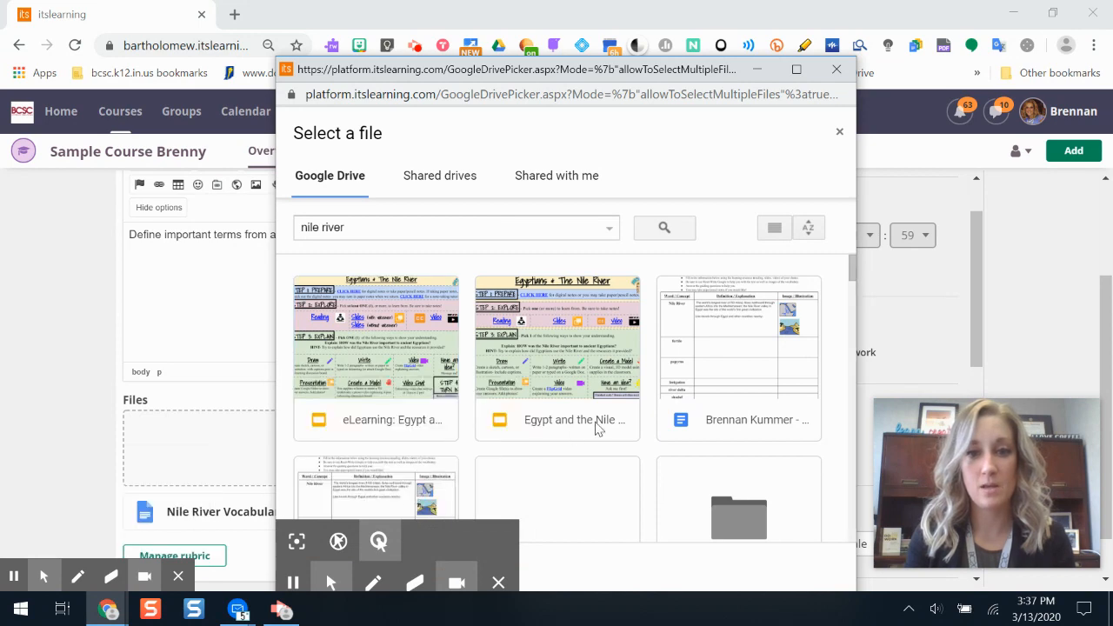
pyautogui.moveTo(855, 275); pyautogui.dragTo(849, 293)
pyautogui.doubleClick(794, 406)
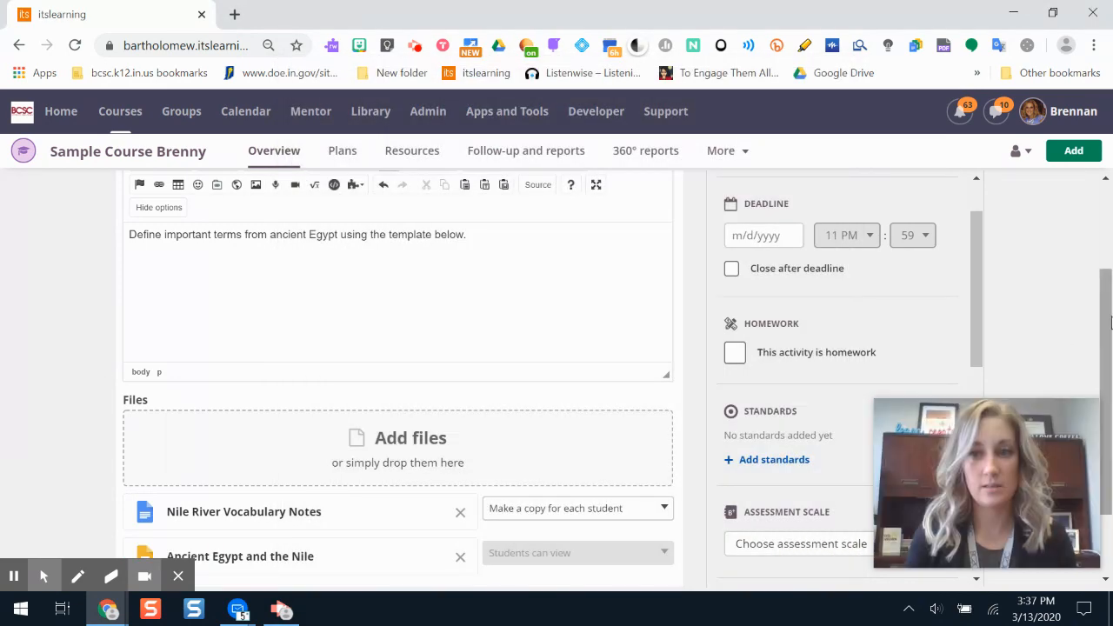
# Create the assignment and, viewing it as a pupil, start answering it in the Nile River Vocabulary Notes file.
pyautogui.scroll(-2, 1048, 386)
pyautogui.click(230, 553)
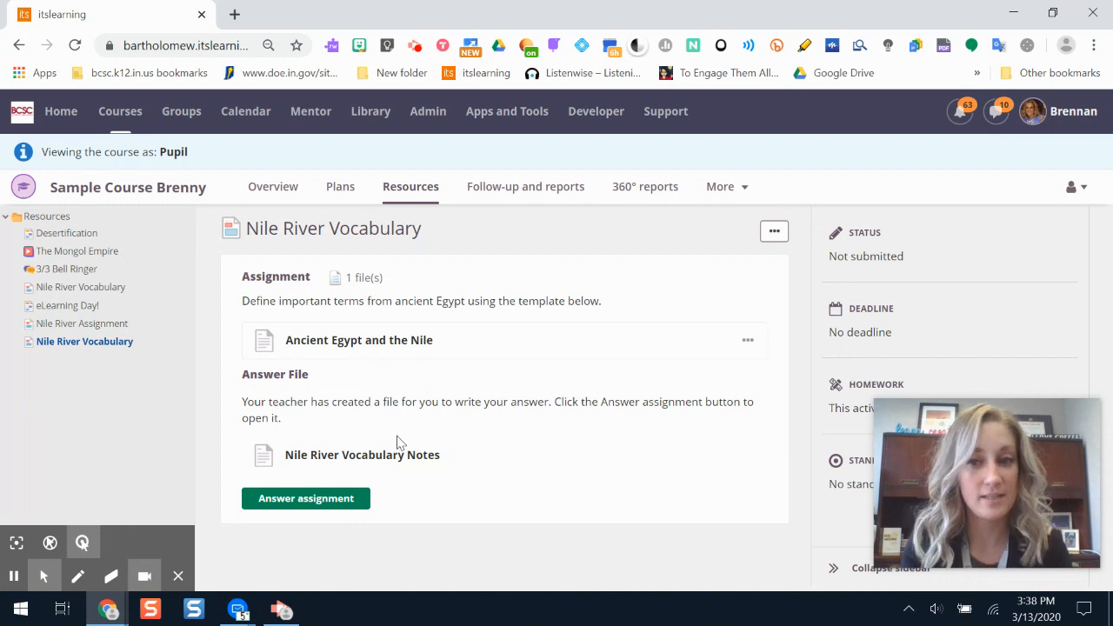
pyautogui.click(323, 500)
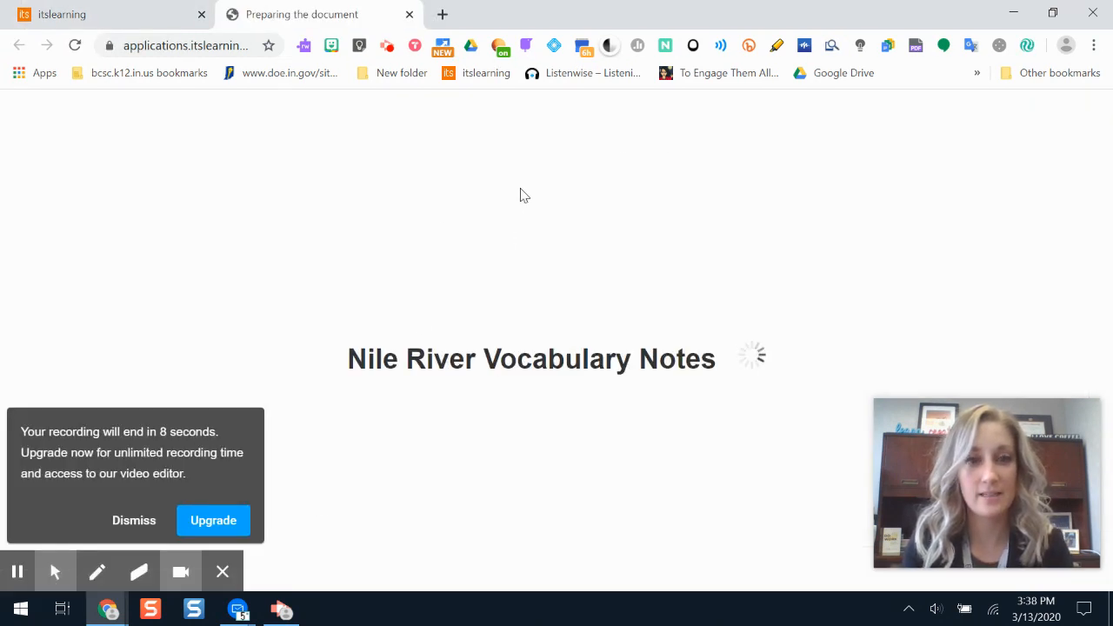
pyautogui.click(136, 521)
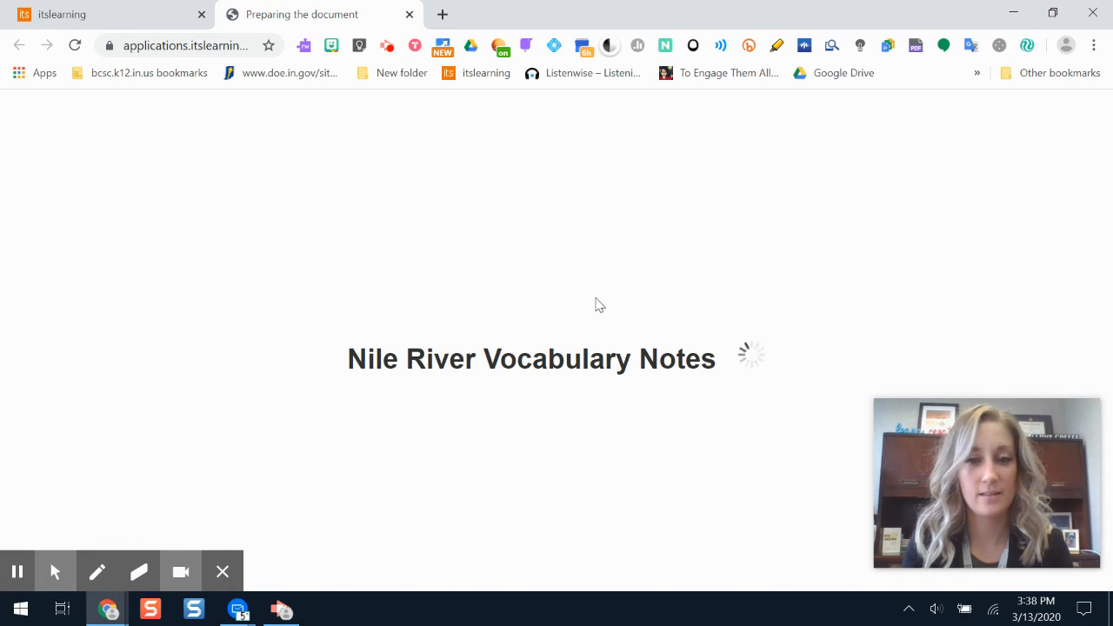